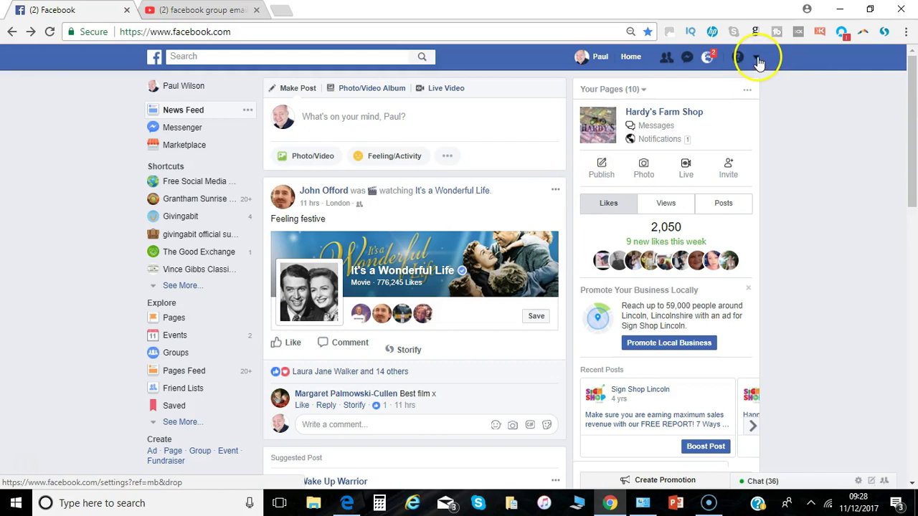
Go to the account's notification settings and open the On Facebook section for editing.
{"action": "left_click", "coordinate": [758, 59]}
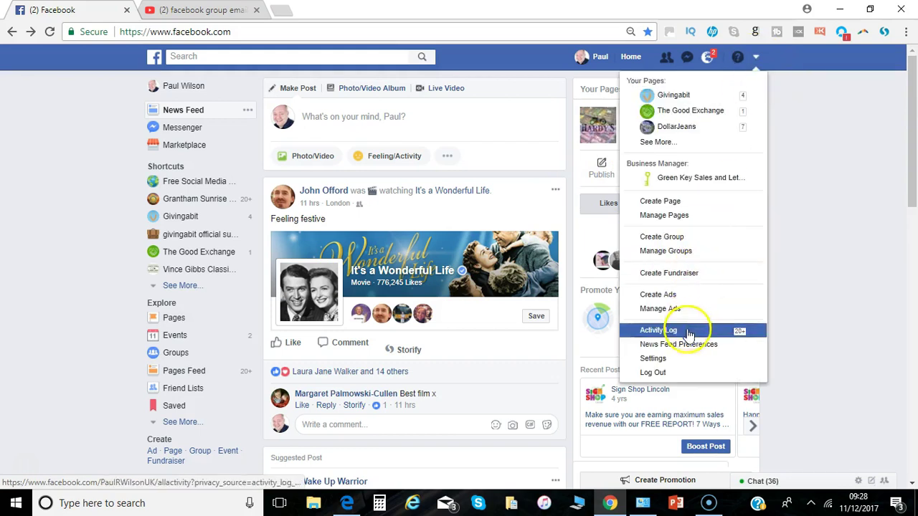
{"action": "left_click", "coordinate": [685, 360]}
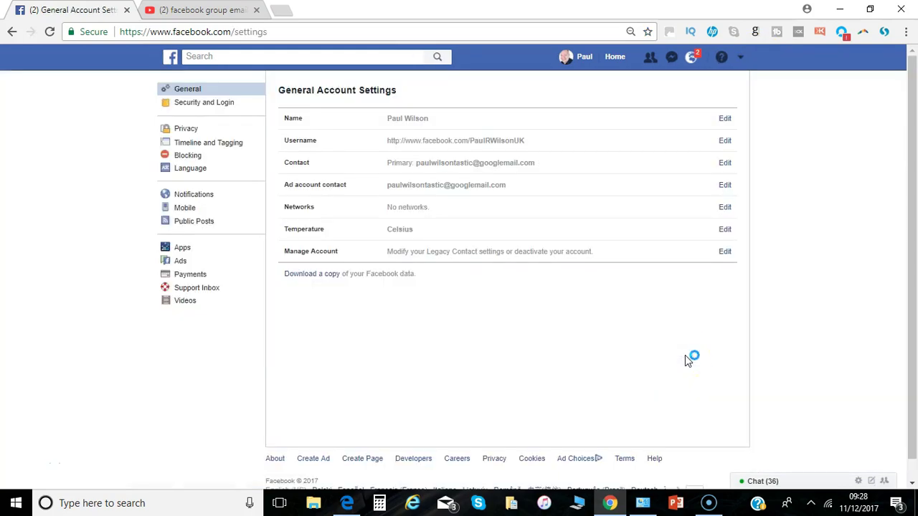
{"action": "left_click", "coordinate": [195, 198]}
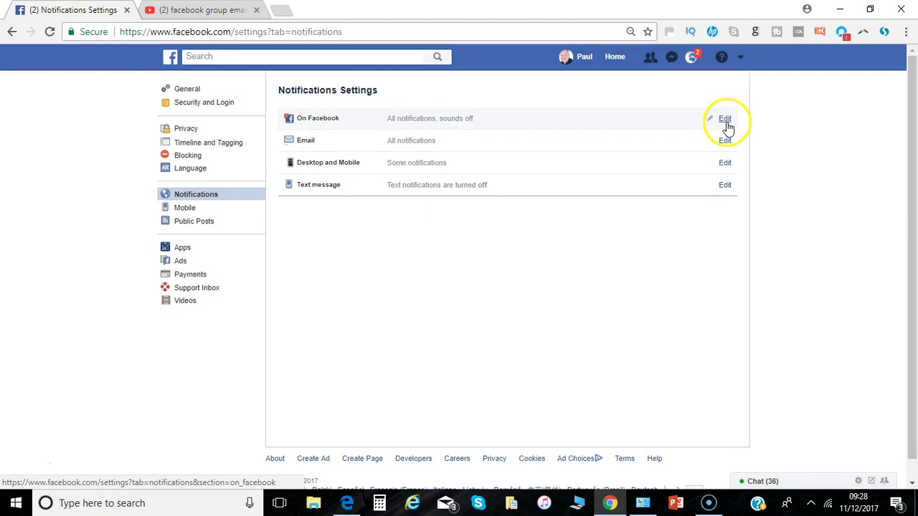
{"action": "left_click", "coordinate": [725, 119]}
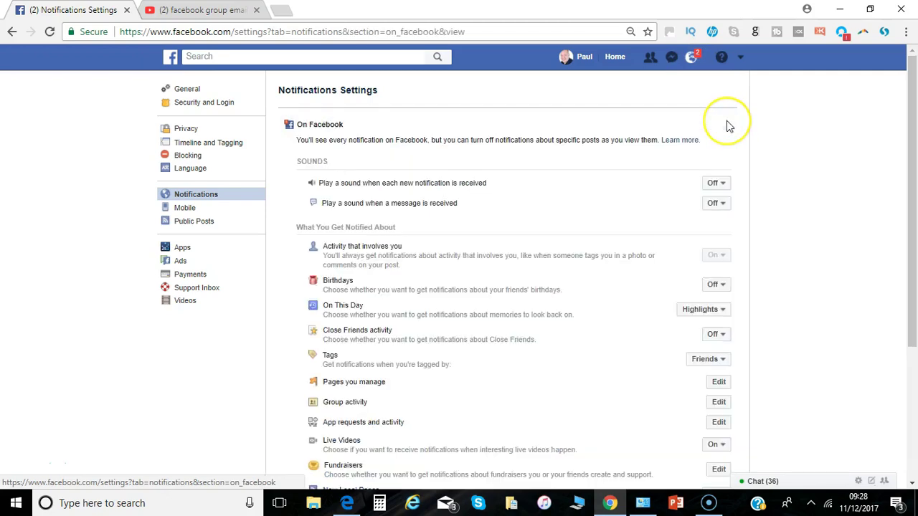
Check the choices for the notification sound and for friends' birthday notifications without changing them.
{"action": "triple_click", "coordinate": [728, 197]}
{"action": "left_click", "coordinate": [728, 186]}
{"action": "left_click", "coordinate": [729, 188]}
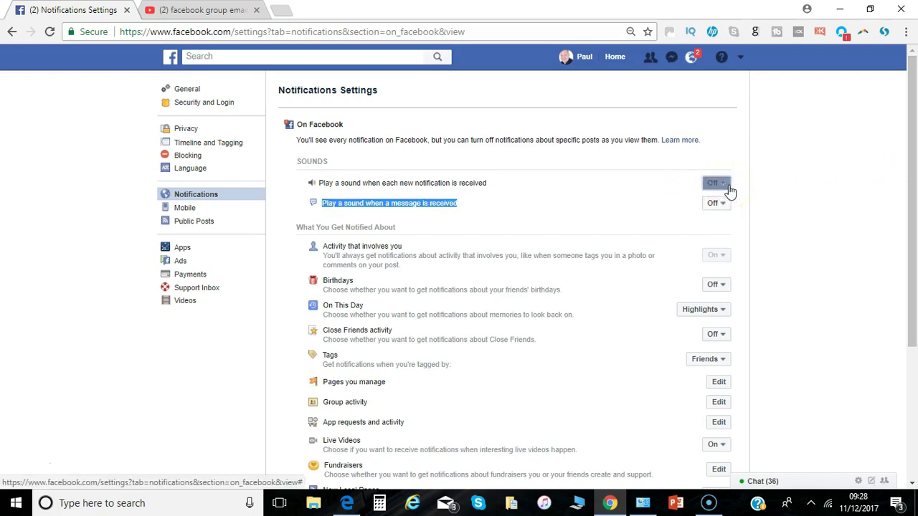
{"action": "left_click_drag", "start_coordinate": [910, 201], "coordinate": [906, 274]}
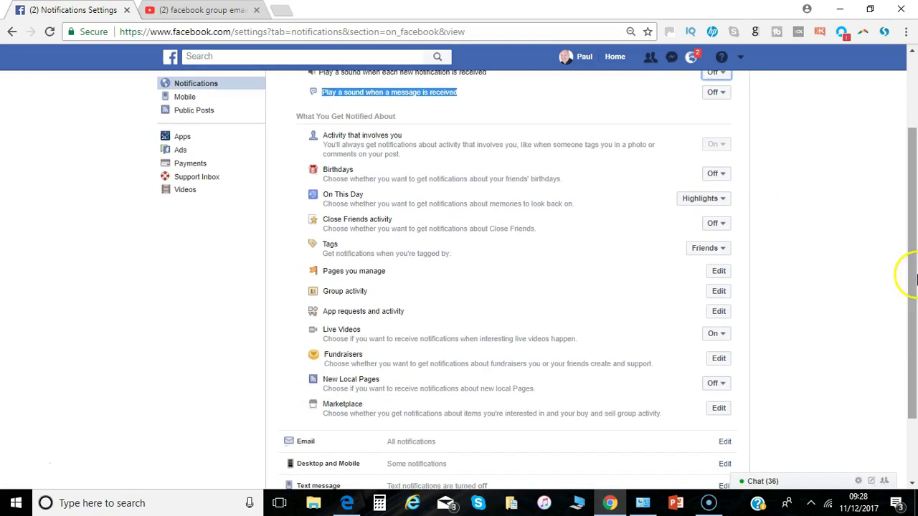
{"action": "left_click", "coordinate": [717, 173]}
{"action": "left_click", "coordinate": [717, 173]}
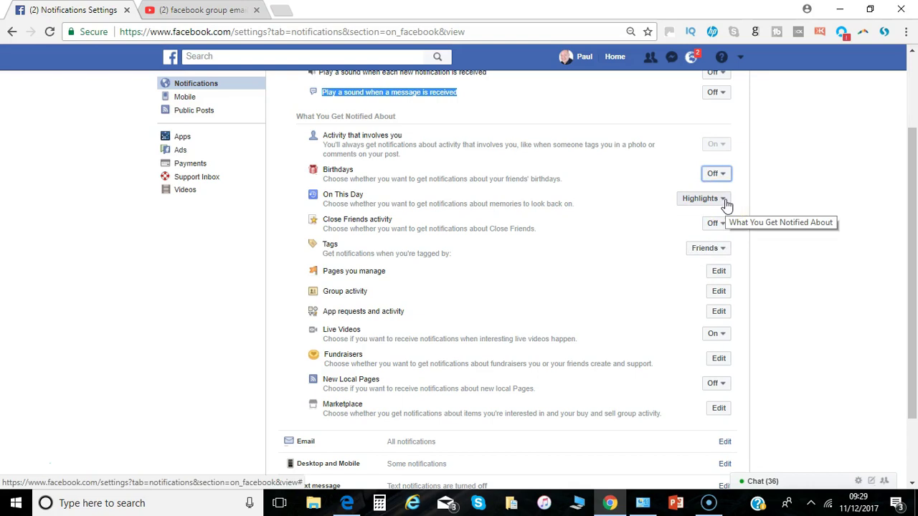
Set the On This Day memory notifications to None.
{"action": "left_click", "coordinate": [723, 200]}
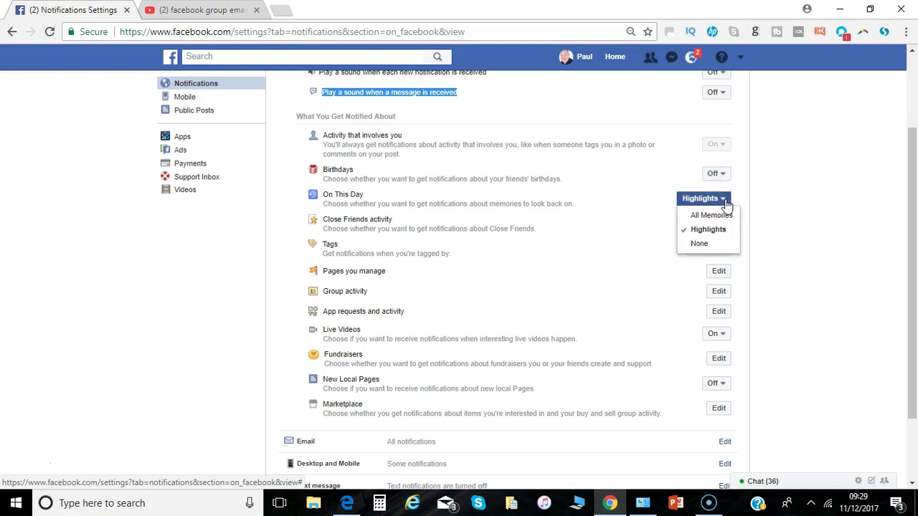
{"action": "left_click", "coordinate": [725, 244]}
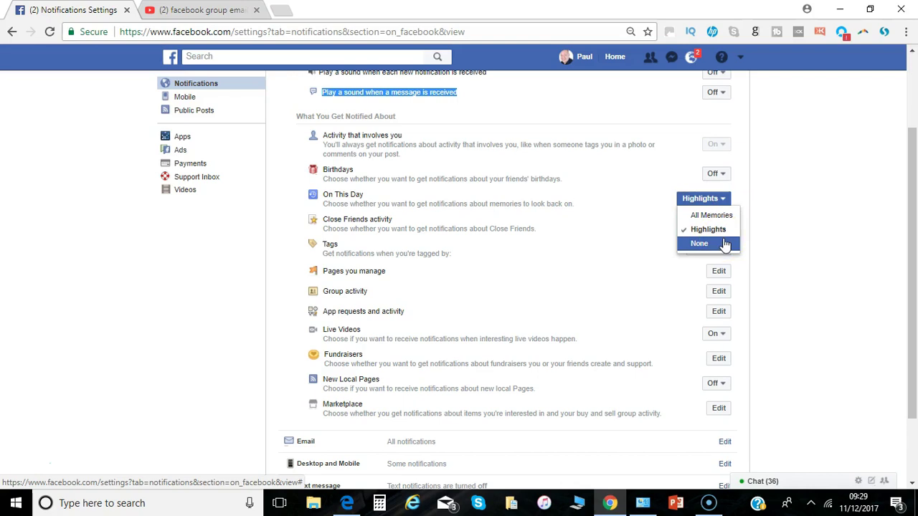
{"action": "left_click", "coordinate": [725, 244]}
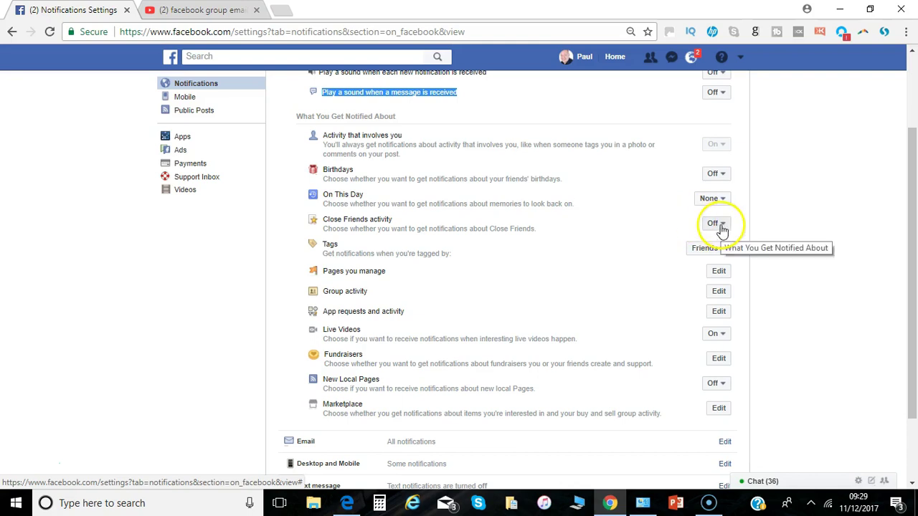
Review the choices for Close Friends activity and Tags, keeping Off and Friends selected.
{"action": "left_click", "coordinate": [717, 224]}
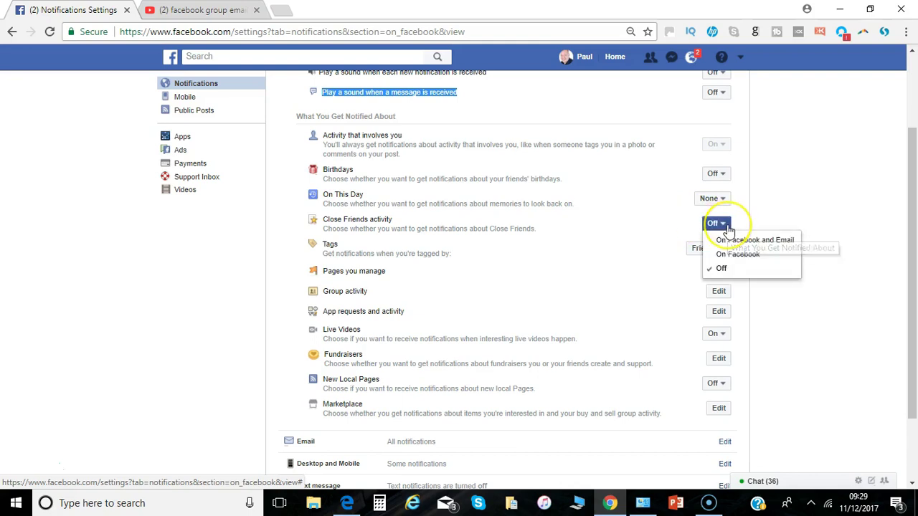
{"action": "left_click", "coordinate": [726, 269]}
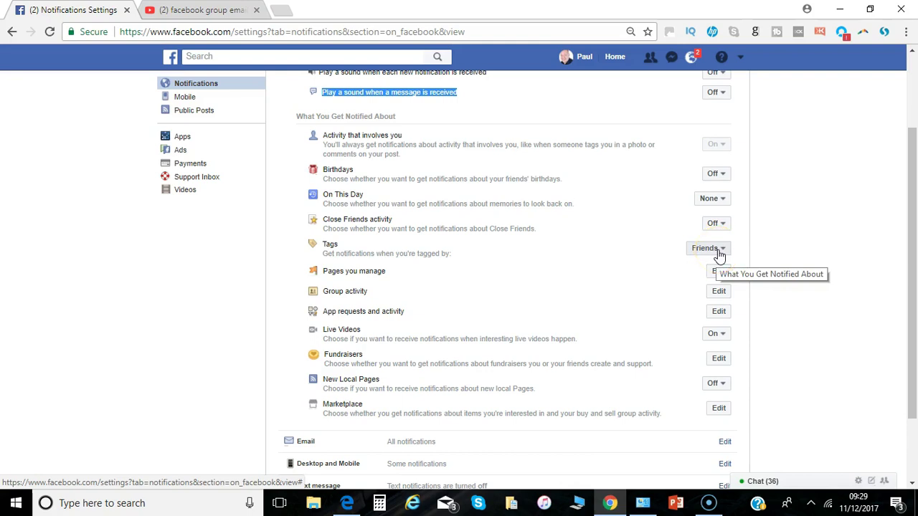
{"action": "left_click", "coordinate": [719, 252]}
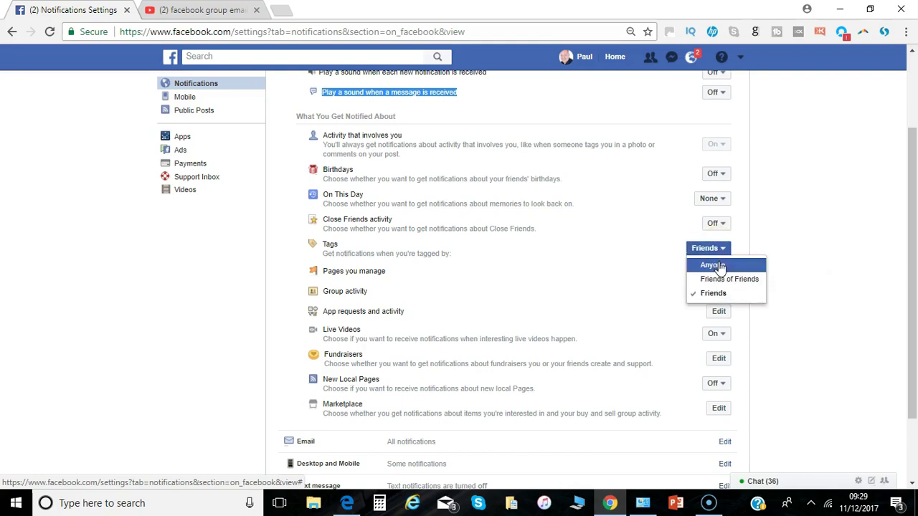
{"action": "left_click", "coordinate": [721, 300]}
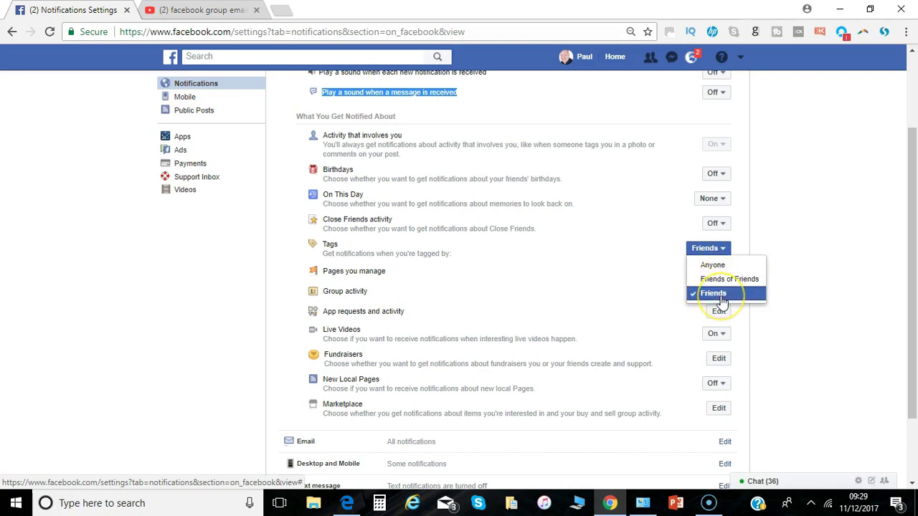
{"action": "left_click", "coordinate": [871, 206]}
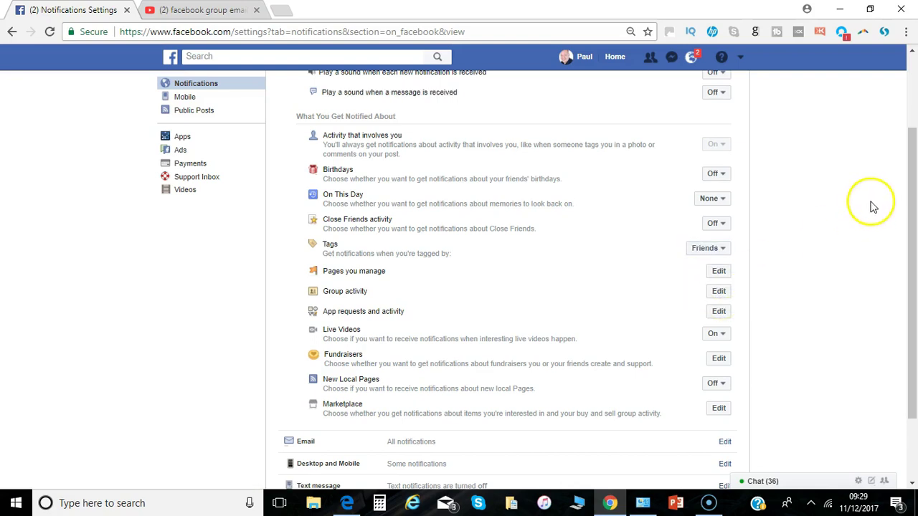
Examine the Pages you manage notifications and the choices for the Glyvolution page, and close the list unchanged.
{"action": "left_click_drag", "start_coordinate": [748, 293], "coordinate": [727, 274]}
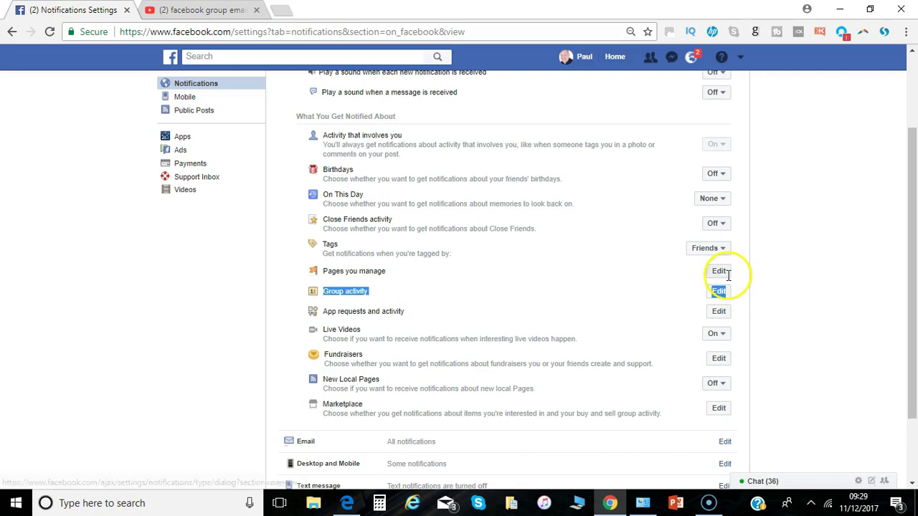
{"action": "left_click", "coordinate": [724, 291]}
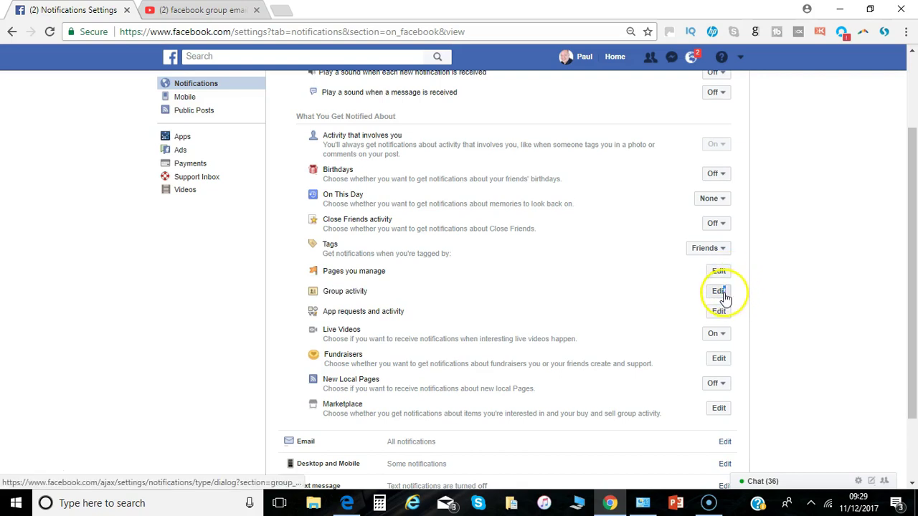
{"action": "left_click", "coordinate": [719, 273]}
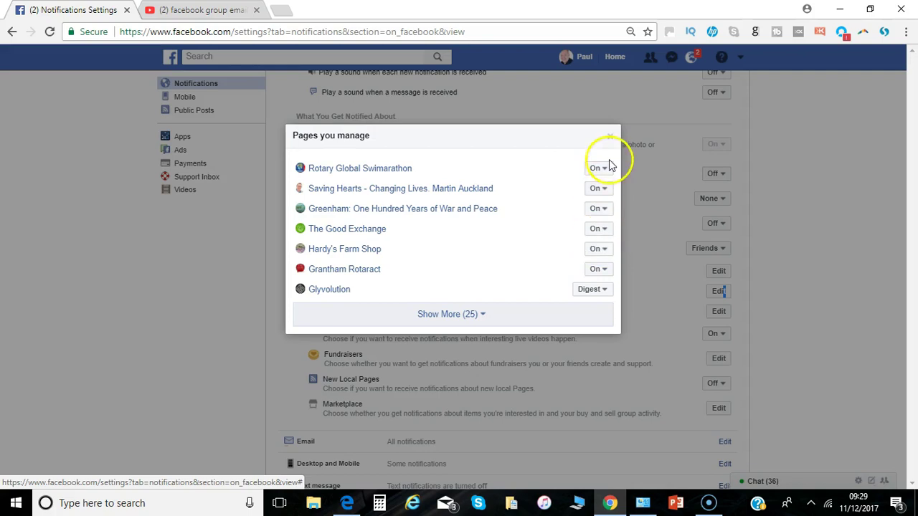
{"action": "left_click", "coordinate": [607, 291]}
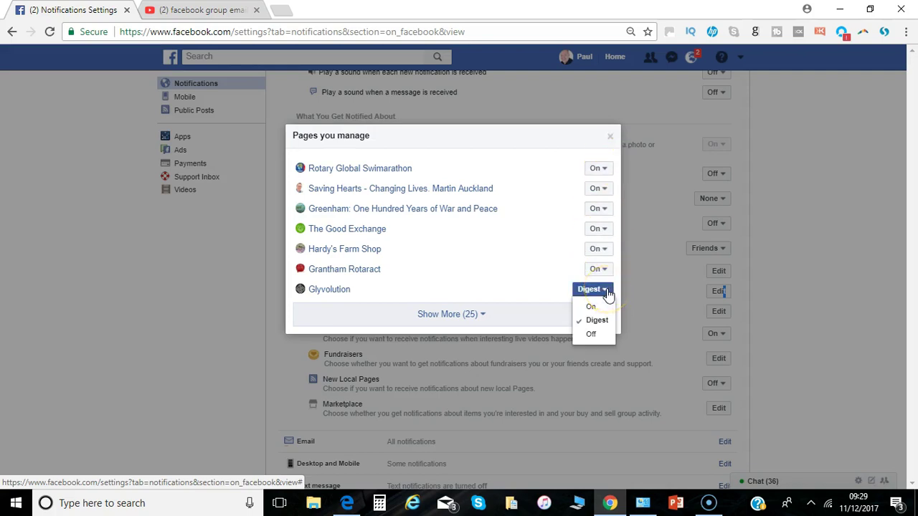
{"action": "left_click", "coordinate": [610, 136]}
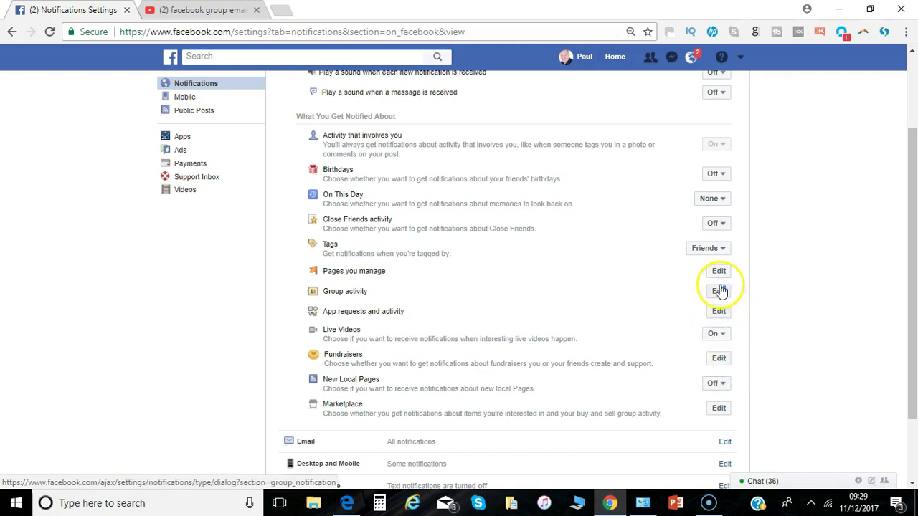
Examine the Group activity notifications and the choices for BBC Lincoln 16 - Green Fields Beyond Group, leaving them unchanged.
{"action": "left_click", "coordinate": [719, 291]}
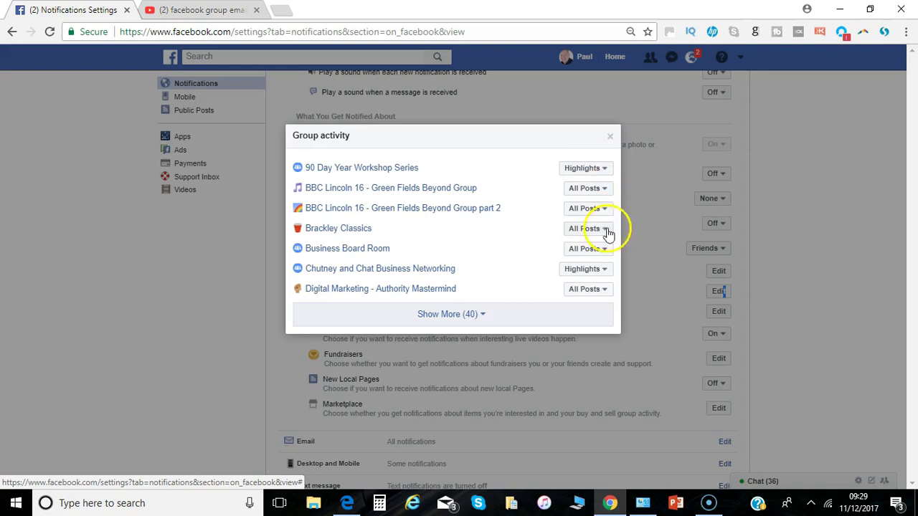
{"action": "left_click", "coordinate": [595, 190]}
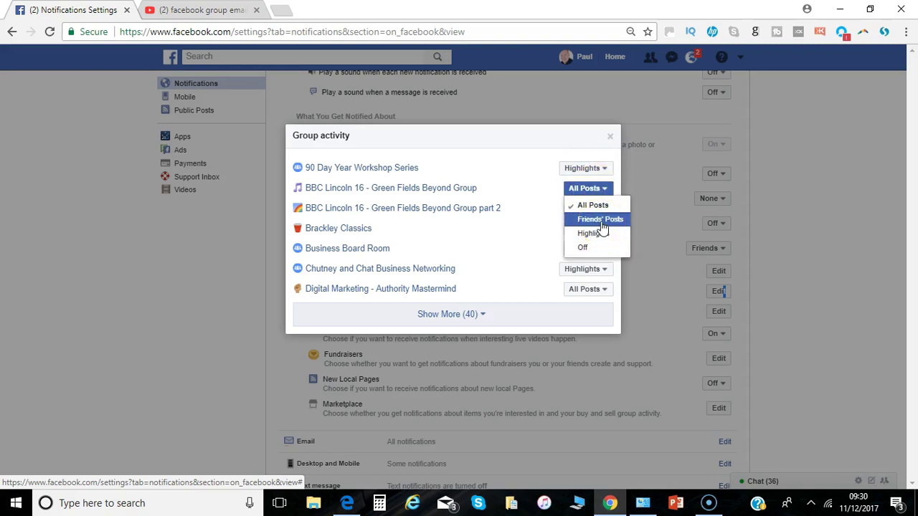
{"action": "left_click", "coordinate": [610, 137]}
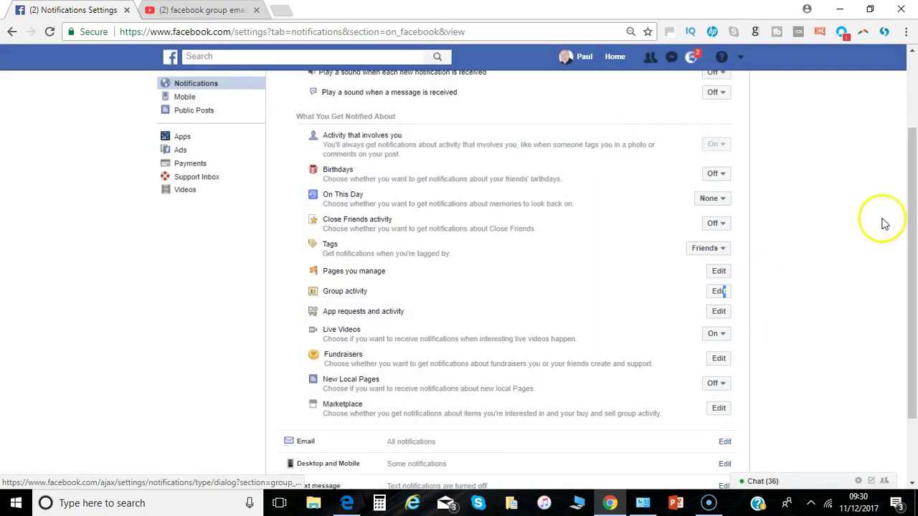
Review the App requests and activity list and the Live Videos notification choices without changing anything.
{"action": "left_click_drag", "start_coordinate": [914, 228], "coordinate": [906, 301]}
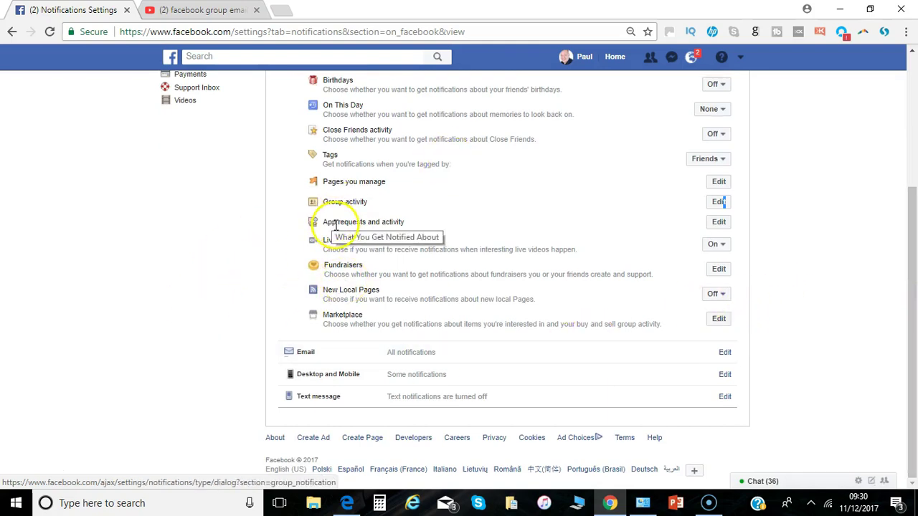
{"action": "left_click", "coordinate": [719, 224]}
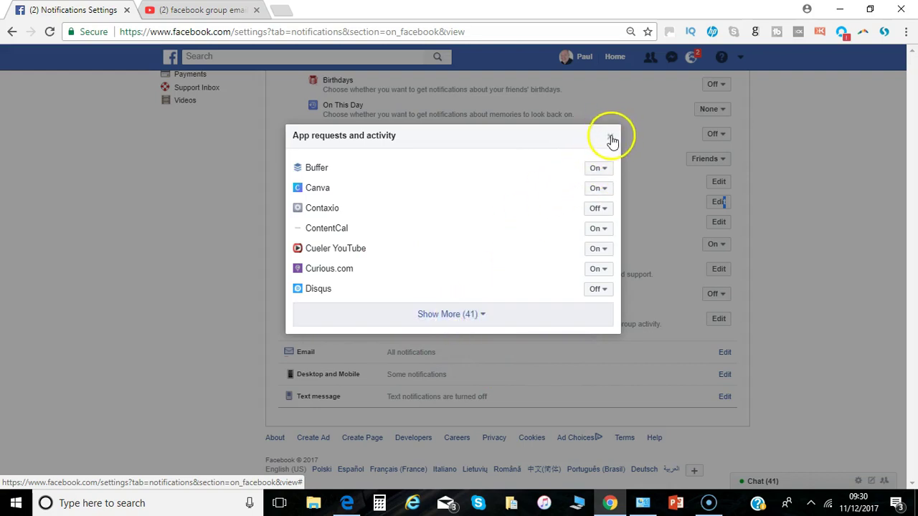
{"action": "left_click", "coordinate": [610, 136]}
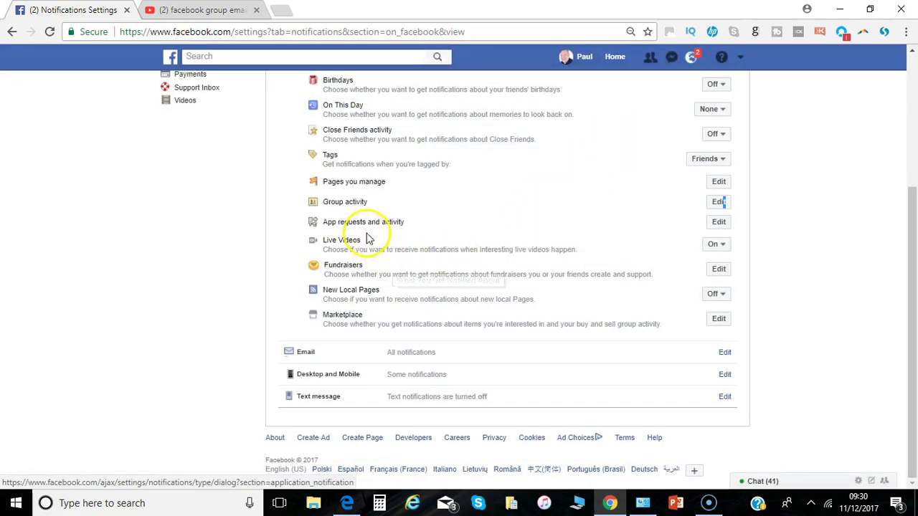
{"action": "left_click", "coordinate": [715, 244]}
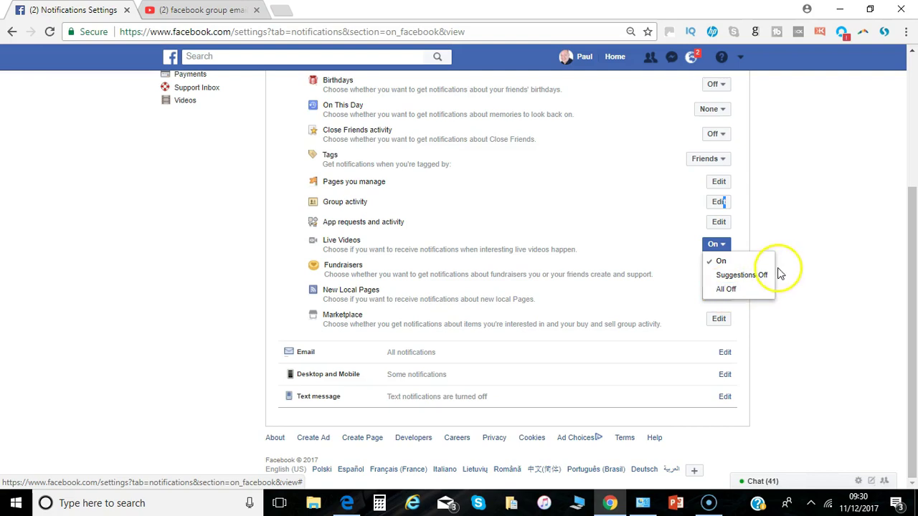
{"action": "left_click", "coordinate": [797, 241]}
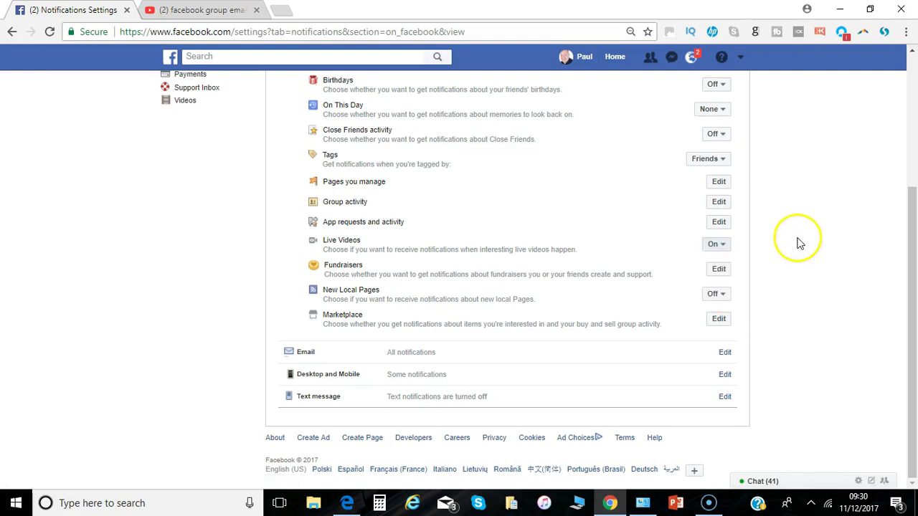
Turn off notifications for the fundraisers Raising Money For Water Team International and Take a Plunge. Save a Child. End Polio.
{"action": "left_click", "coordinate": [723, 271]}
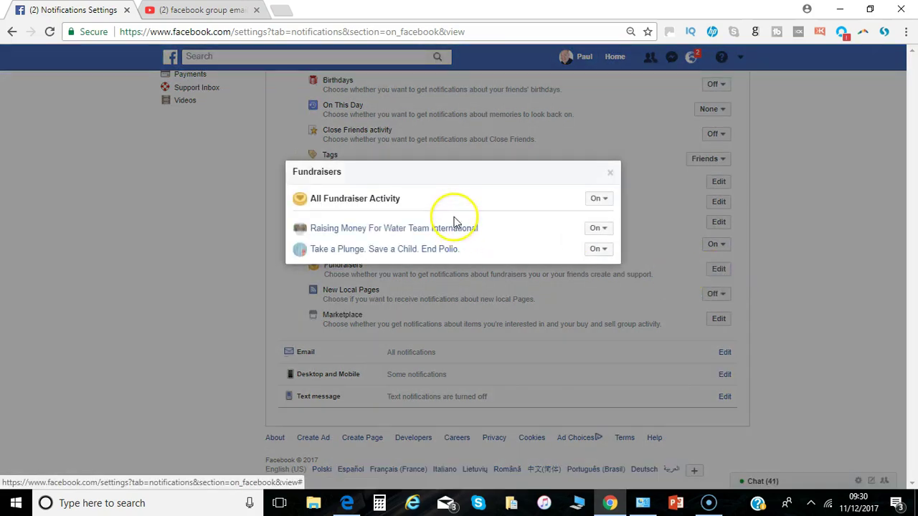
{"action": "left_click", "coordinate": [607, 231]}
{"action": "left_click", "coordinate": [605, 252]}
{"action": "left_click", "coordinate": [604, 251]}
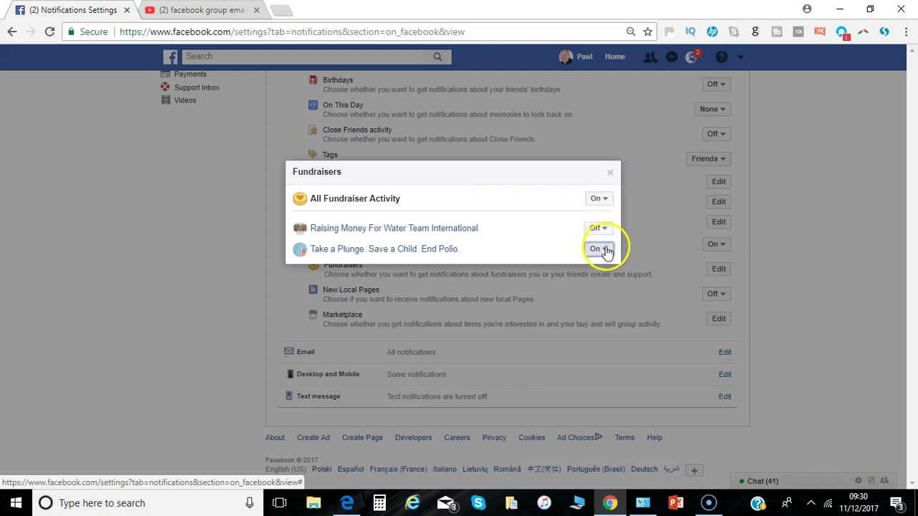
{"action": "left_click", "coordinate": [606, 269]}
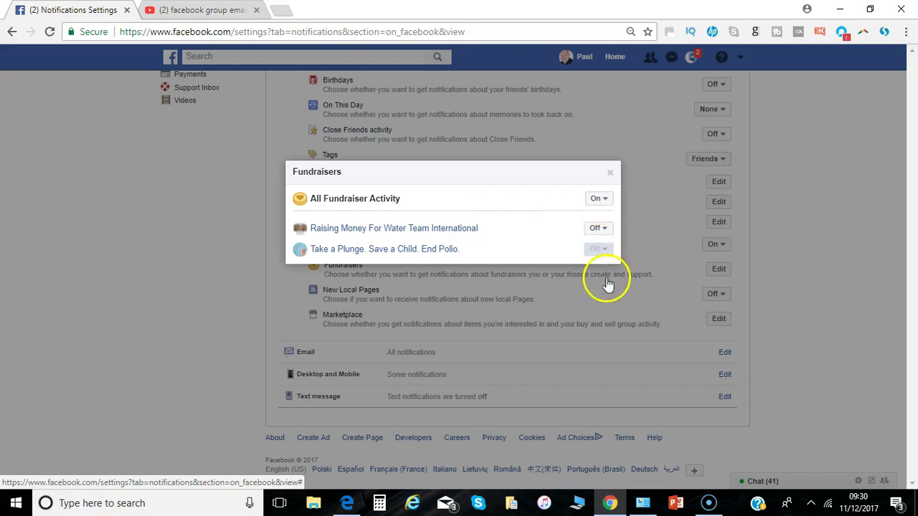
{"action": "left_click", "coordinate": [611, 172]}
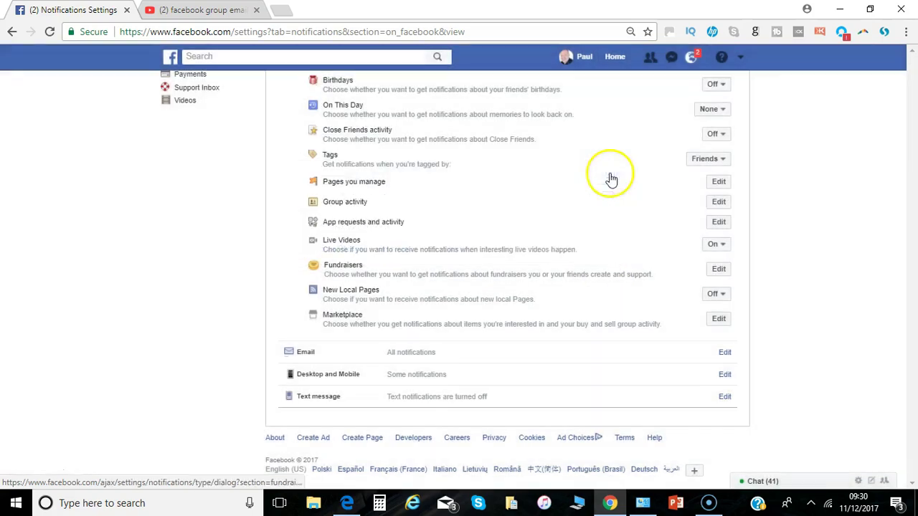
Review the Marketplace Updates notification settings and close them without changes.
{"action": "left_click", "coordinate": [719, 321]}
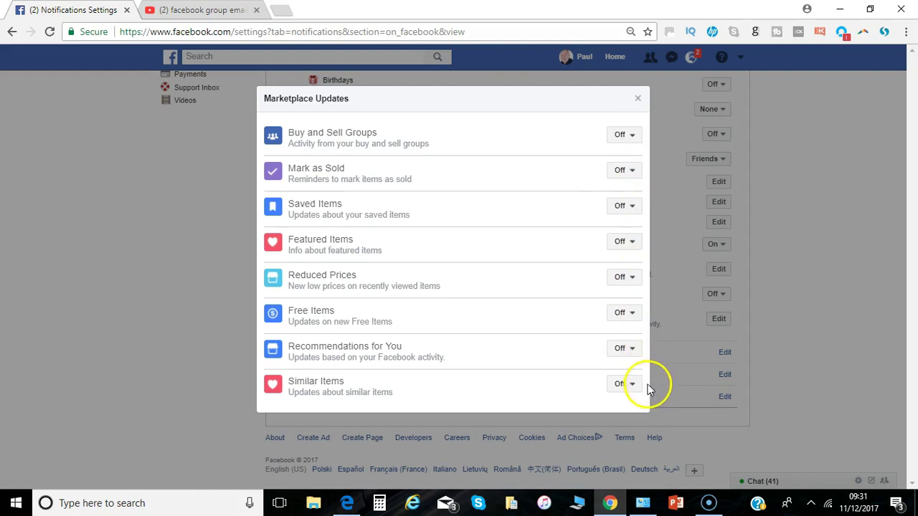
{"action": "left_click", "coordinate": [638, 99]}
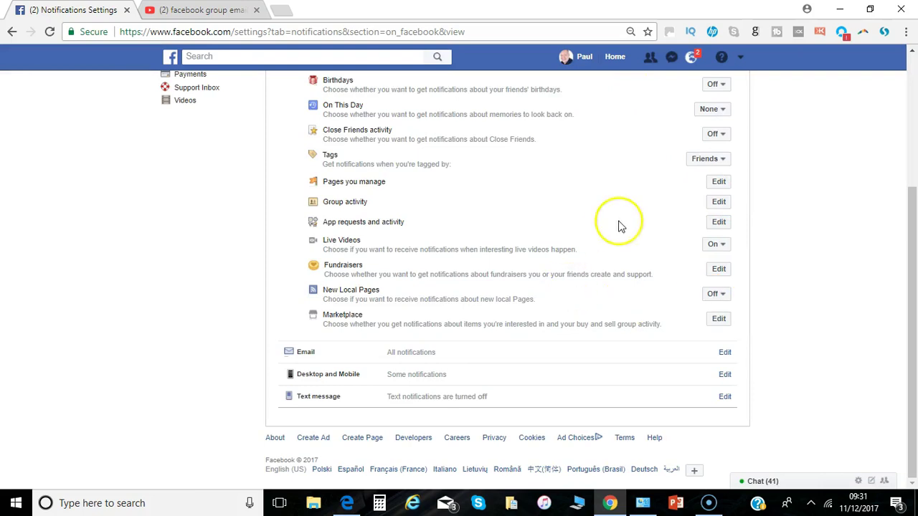